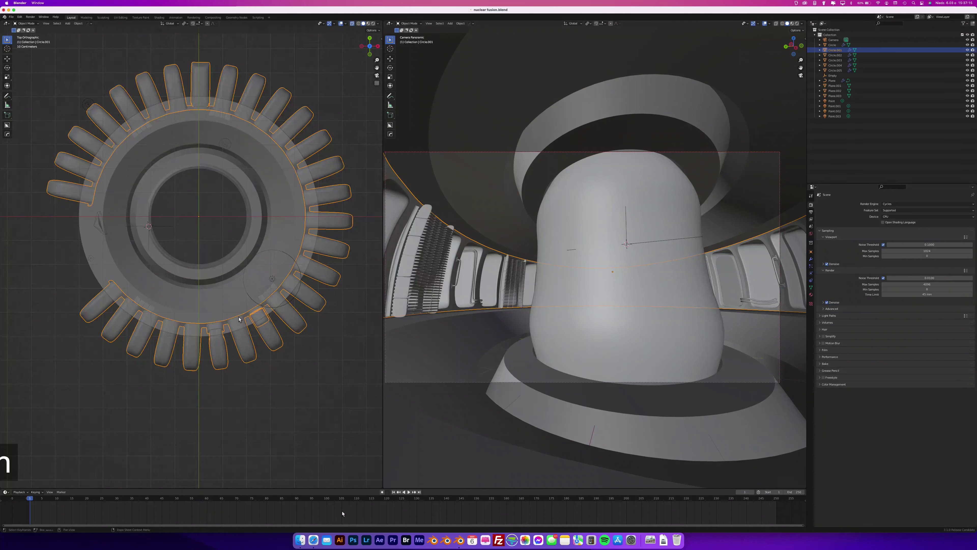
# Step: Check the System preferences, then close the Preferences window
pyautogui.click(11, 18)
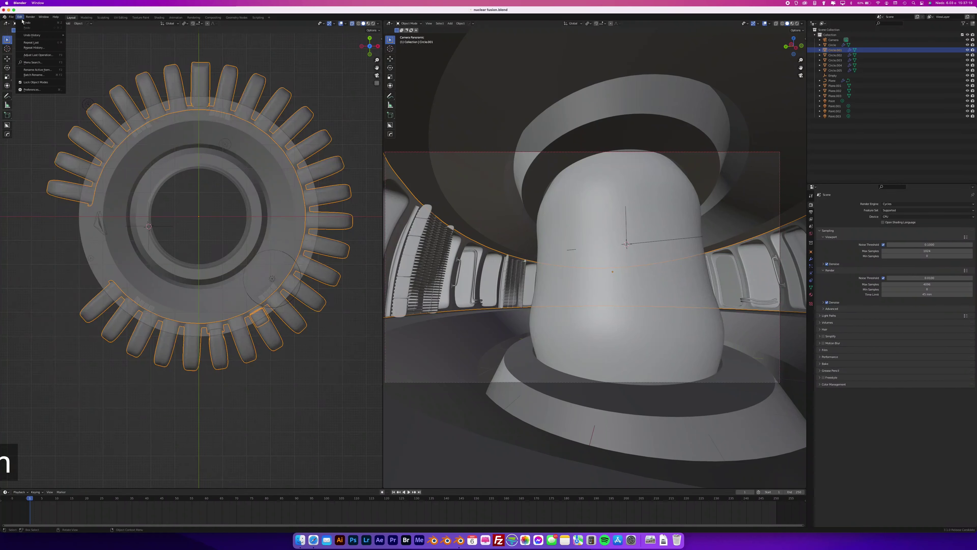
pyautogui.click(31, 90)
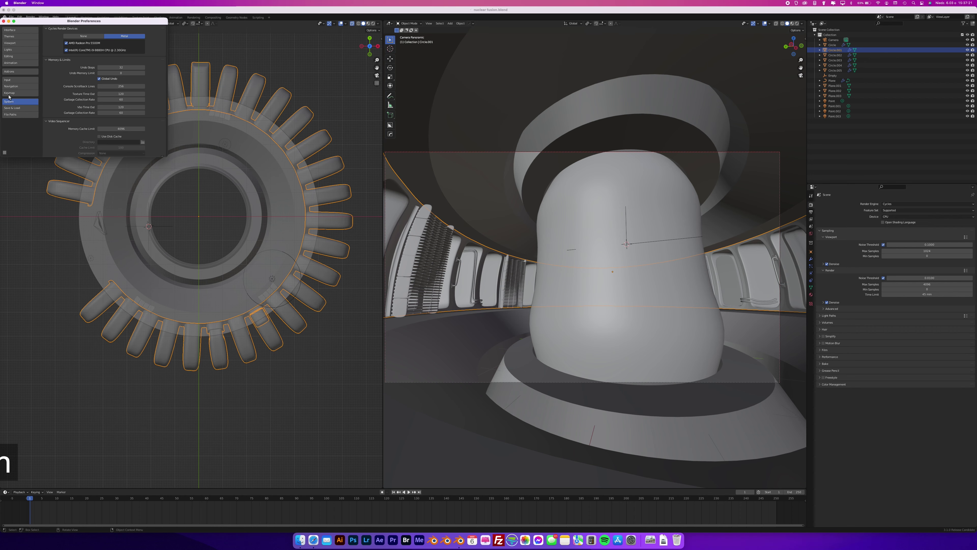
pyautogui.moveTo(59, 21); pyautogui.dragTo(210, 119)
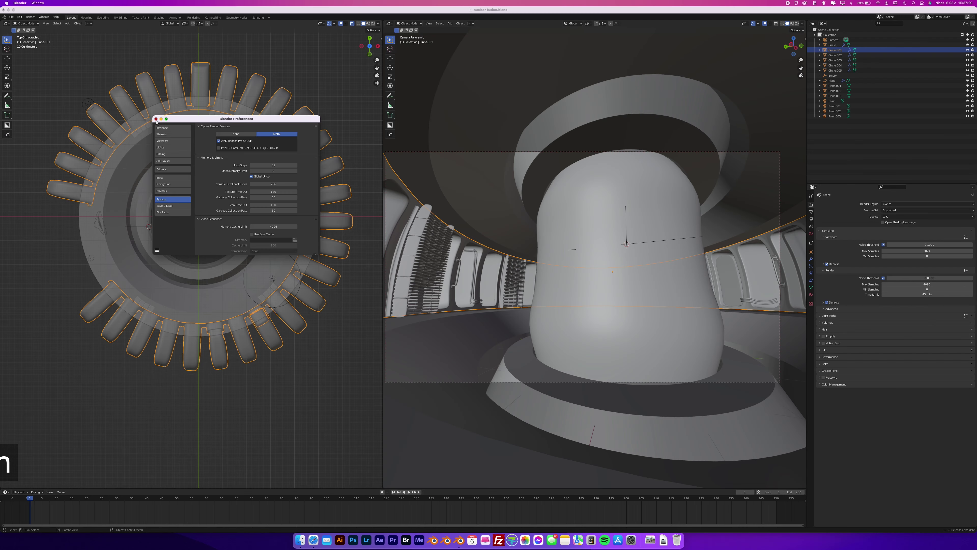
pyautogui.click(158, 115)
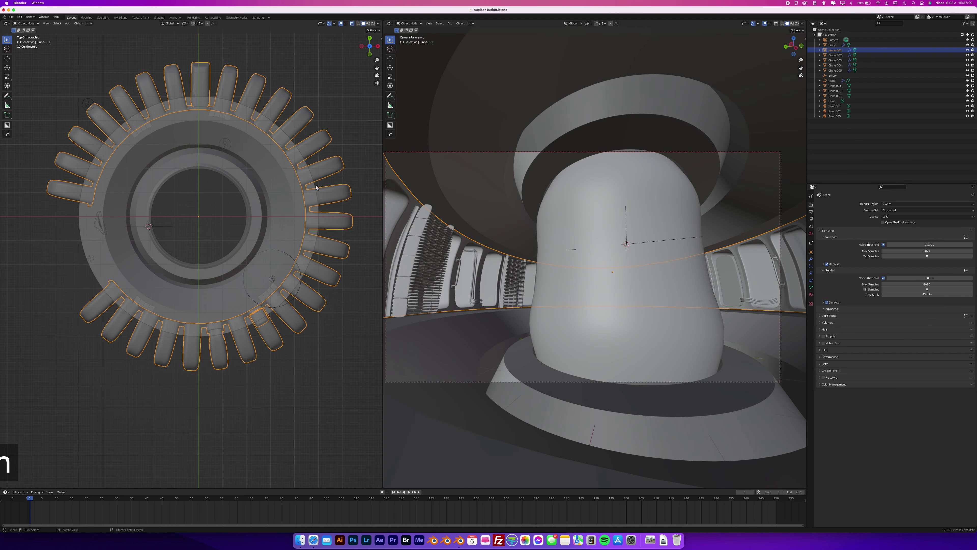
# Step: Keep Device on CPU, set Render Time Limit to 0 sec and Max Samples to 200
pyautogui.click(902, 217)
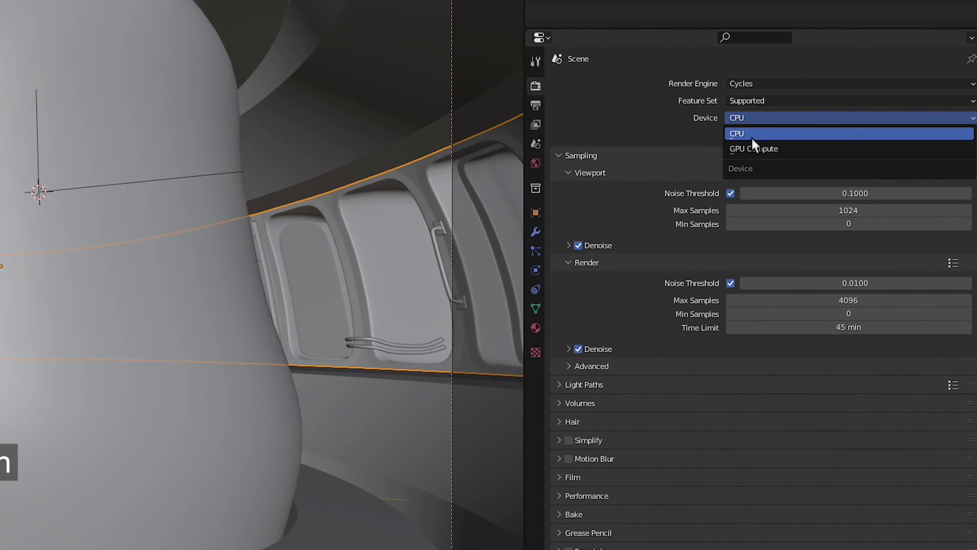
pyautogui.click(900, 217)
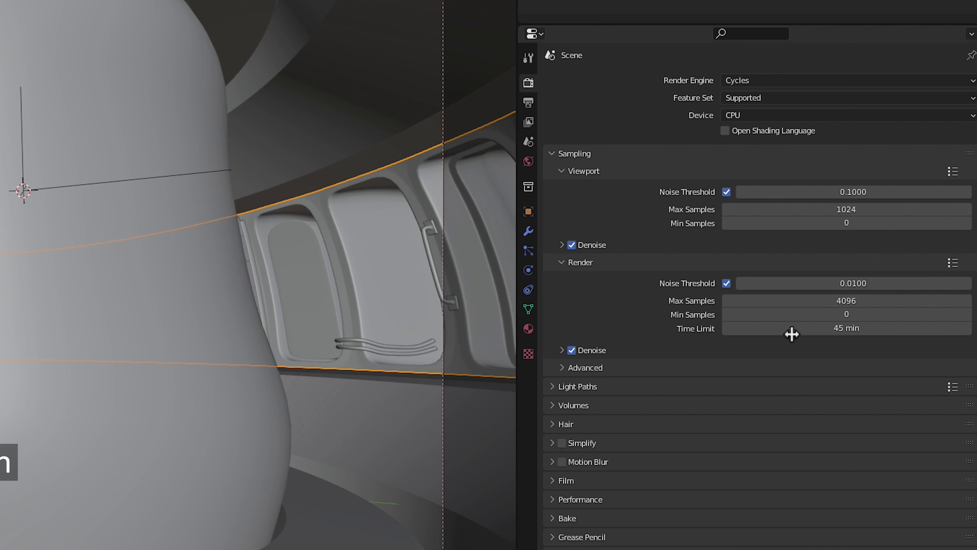
pyautogui.click(807, 327)
pyautogui.press('BackSpace')
pyautogui.press('Return')
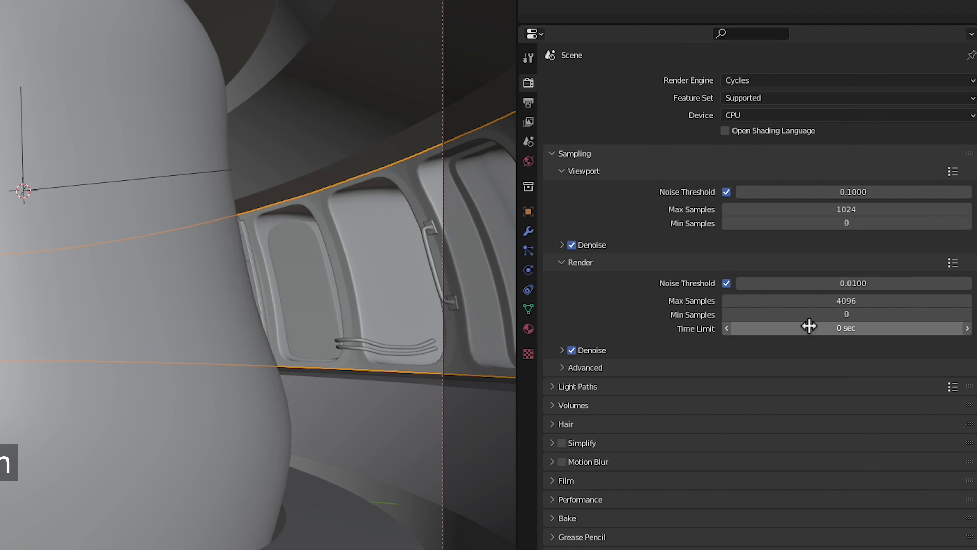
pyautogui.click(828, 308)
pyautogui.write('200')
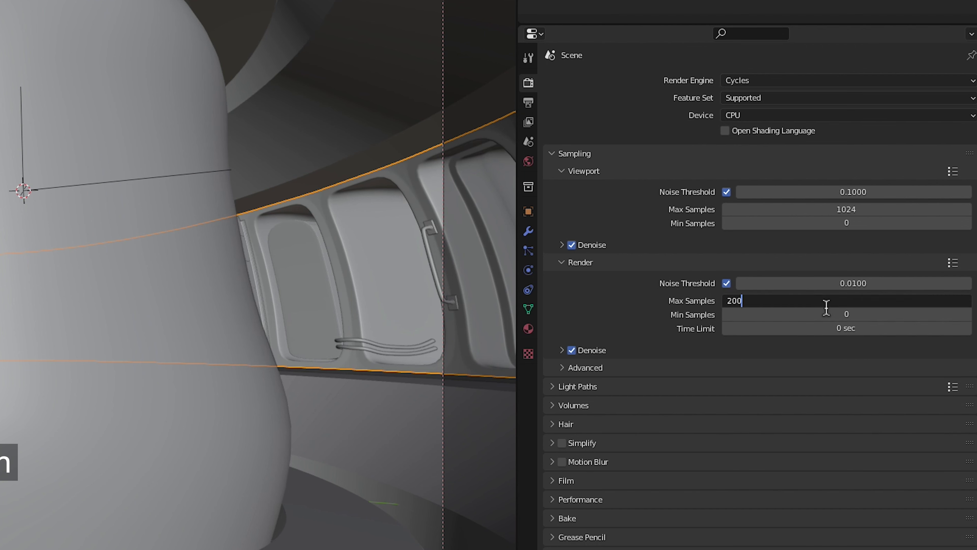
pyautogui.press('Return')
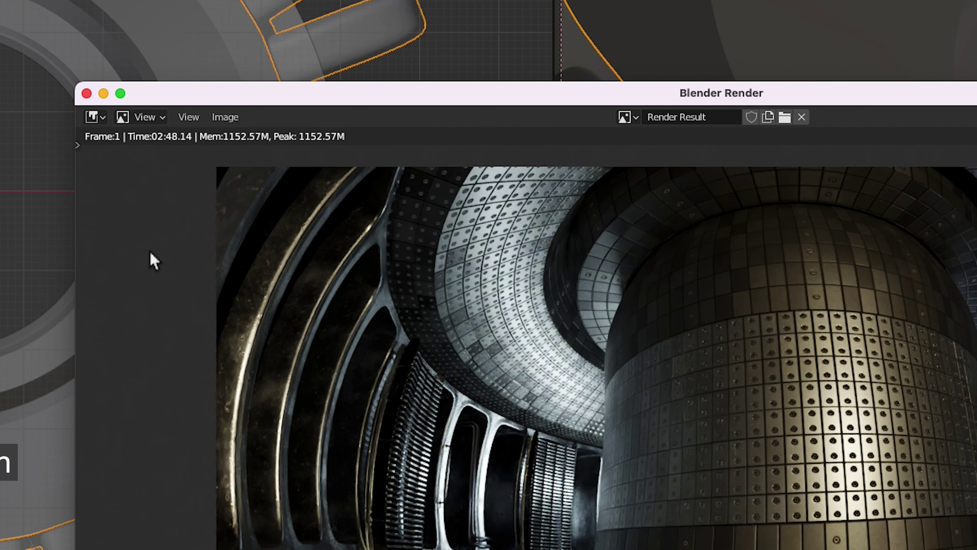
pyautogui.scroll(3, 757, 518)
pyautogui.scroll(2, 808, 539)
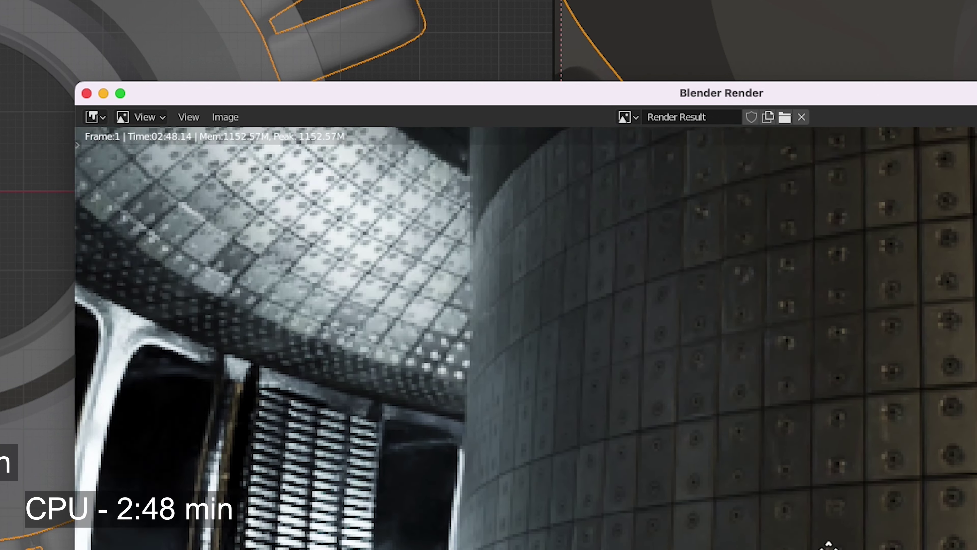
pyautogui.scroll(-3, 675, 513)
pyautogui.scroll(-3, 665, 430)
pyautogui.scroll(1, 639, 421)
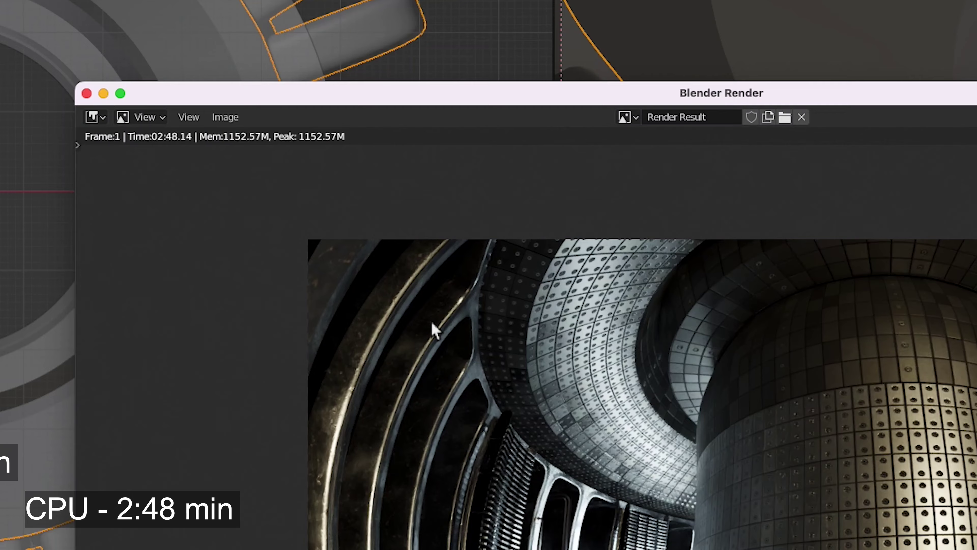
pyautogui.moveTo(435, 329)
pyautogui.mouseDown(button='middle')
pyautogui.moveTo(349, 241)
pyautogui.moveTo(353, 329)
pyautogui.mouseUp(button='middle')
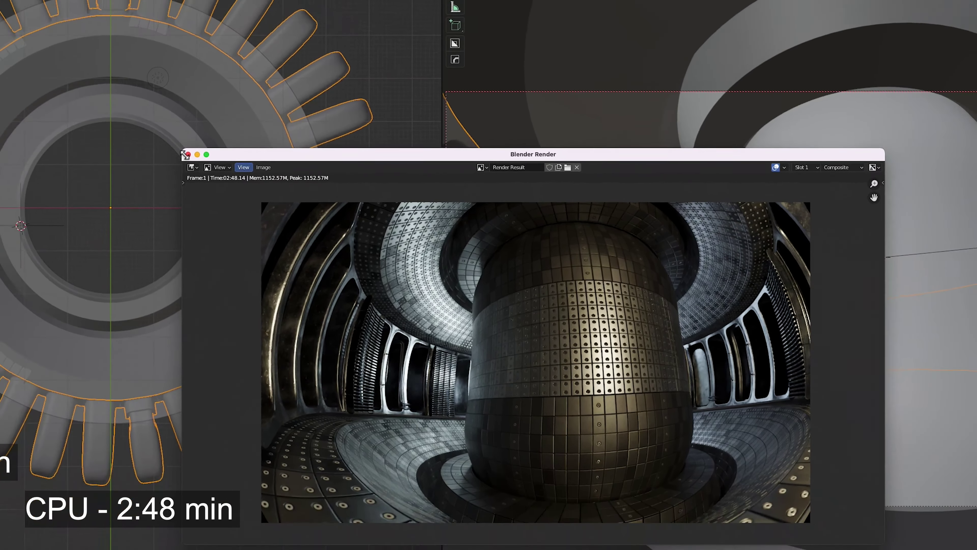
# Step: Close the CPU render, switch Device to GPU Compute, deselect all, and render with F12
pyautogui.click(187, 154)
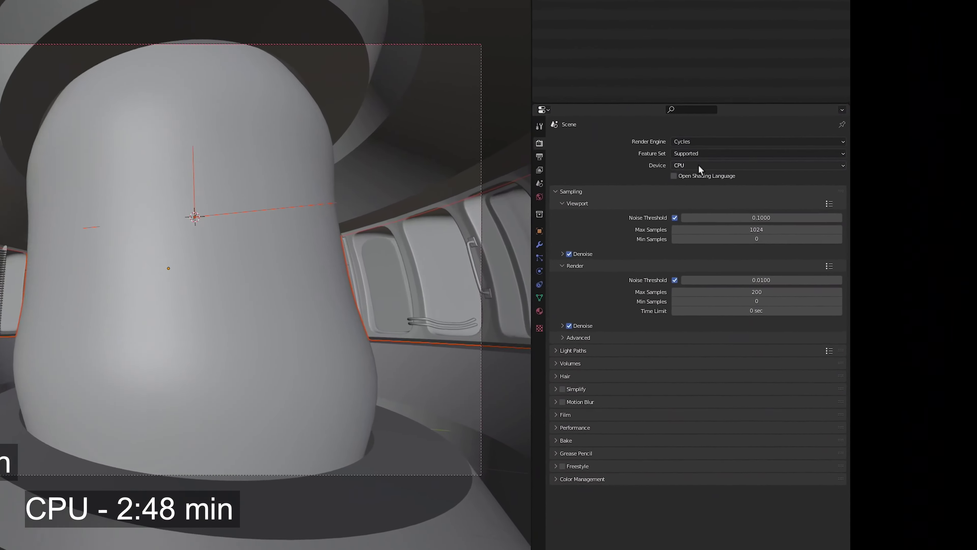
pyautogui.click(893, 217)
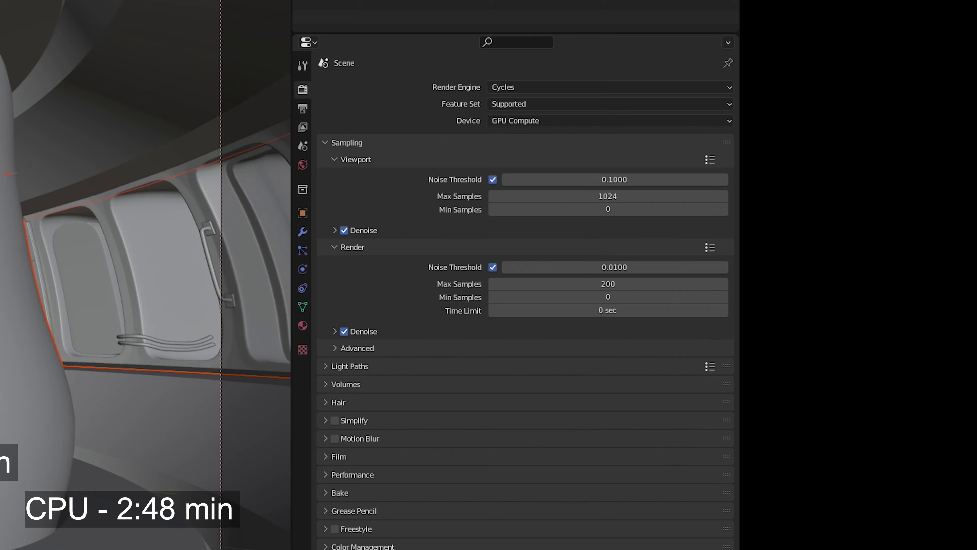
pyautogui.hotkey('alt', 'a')
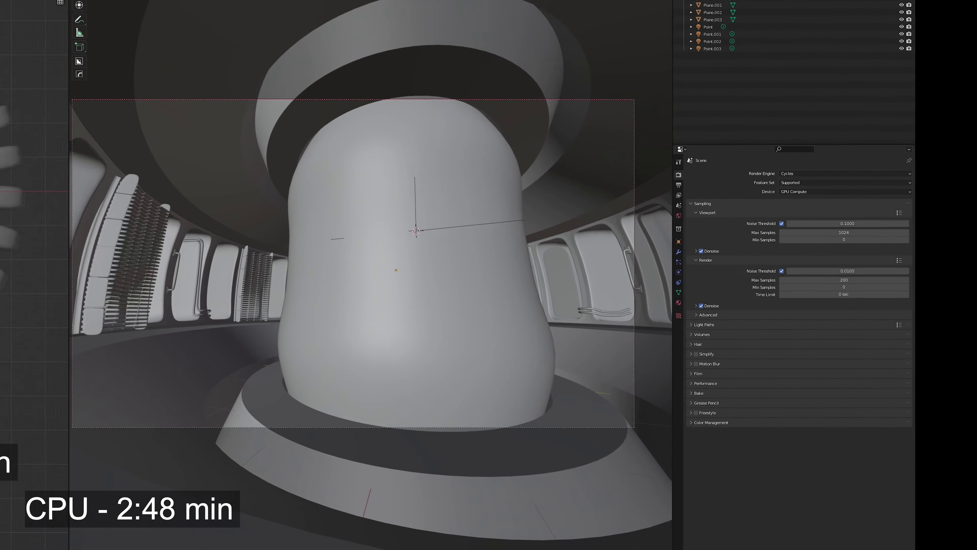
pyautogui.press('F12')
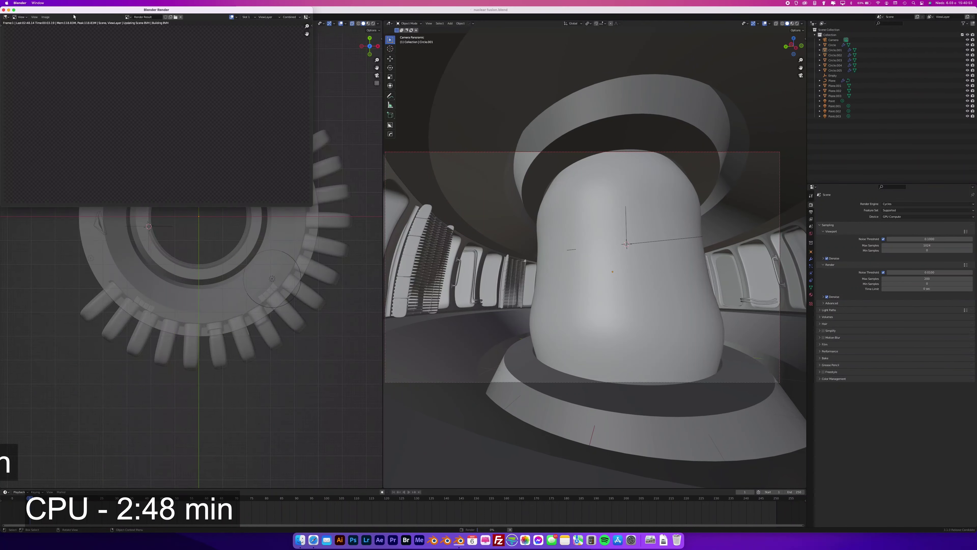
# Step: Center the render window and let the GPU render finish in 00:47.62
pyautogui.moveTo(95, 12); pyautogui.dragTo(365, 169)
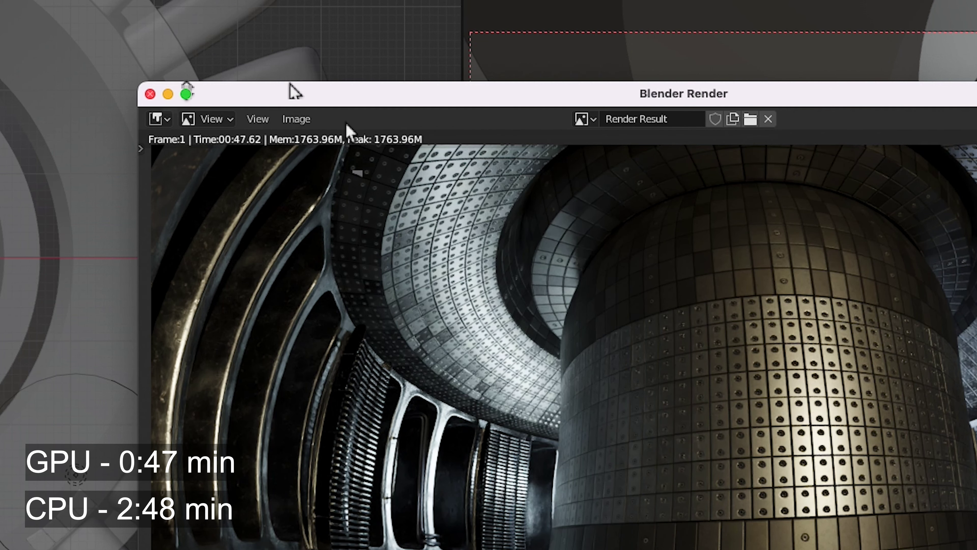
# Step: Close the GPU render and tick the Intel Core i9 CPU under Cycles Render Devices
pyautogui.click(150, 94)
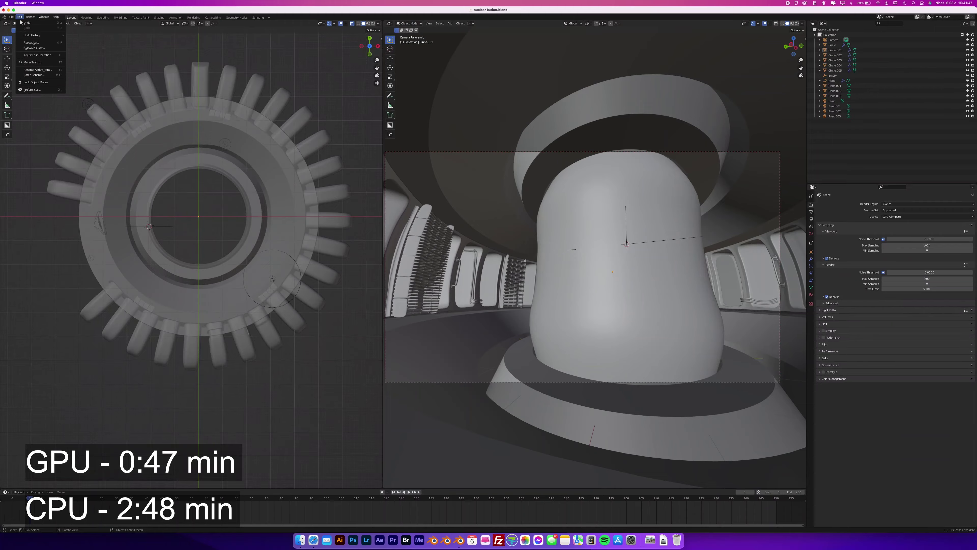
pyautogui.click(61, 48)
pyautogui.click(136, 318)
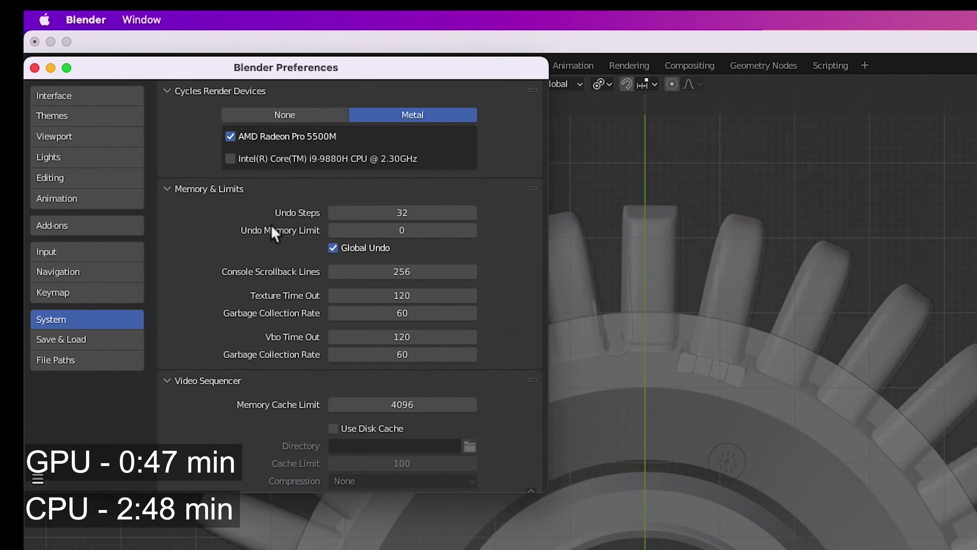
pyautogui.click(244, 168)
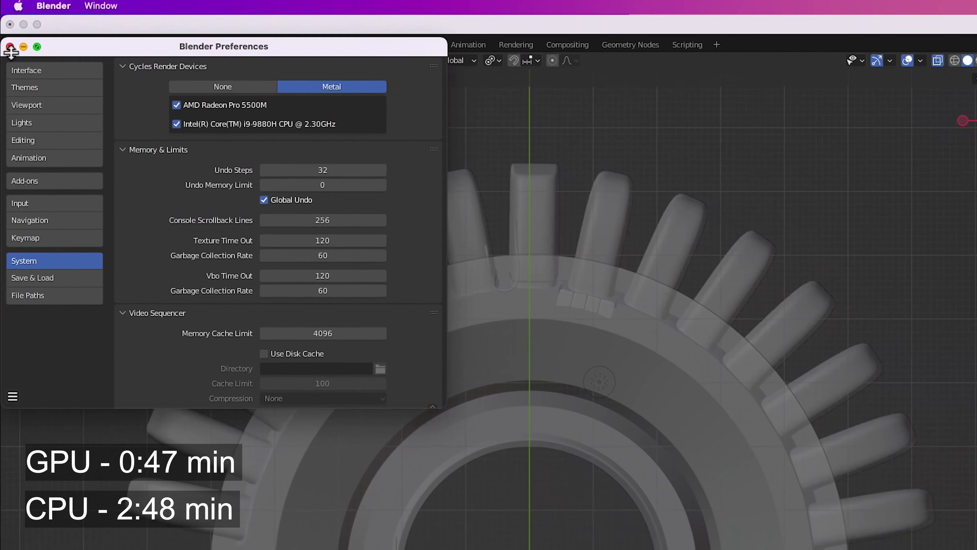
pyautogui.click(16, 51)
pyautogui.click(30, 16)
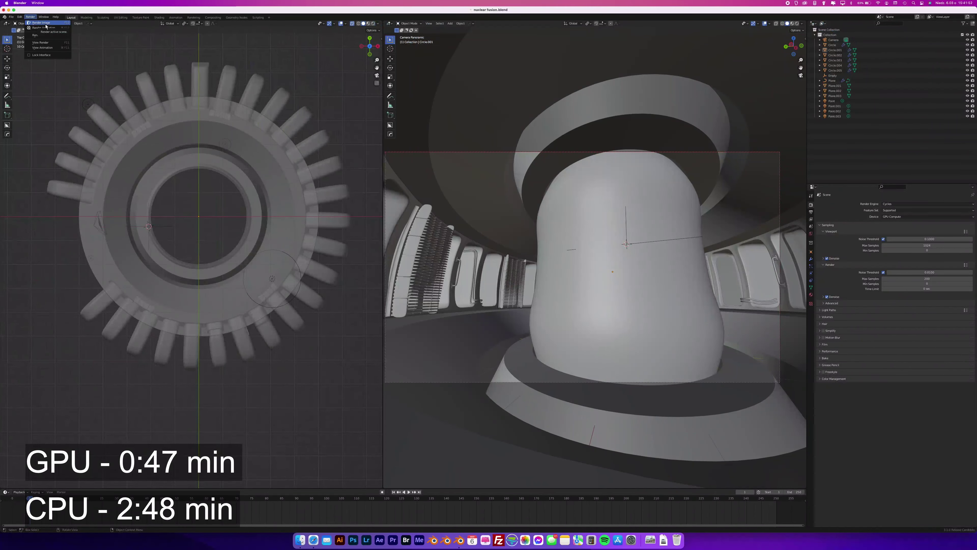
# Step: Run Render Image to render the reactor on both CPU and GPU
pyautogui.click(45, 24)
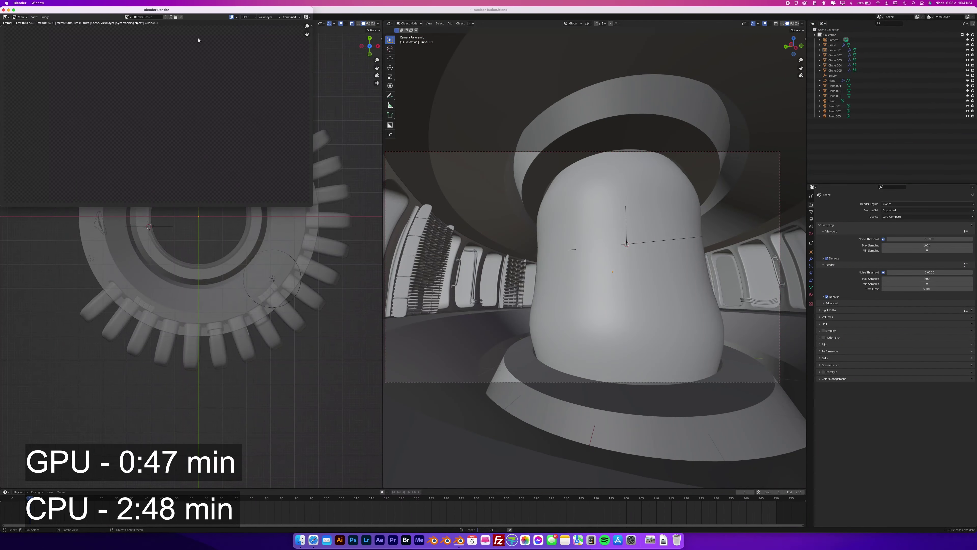